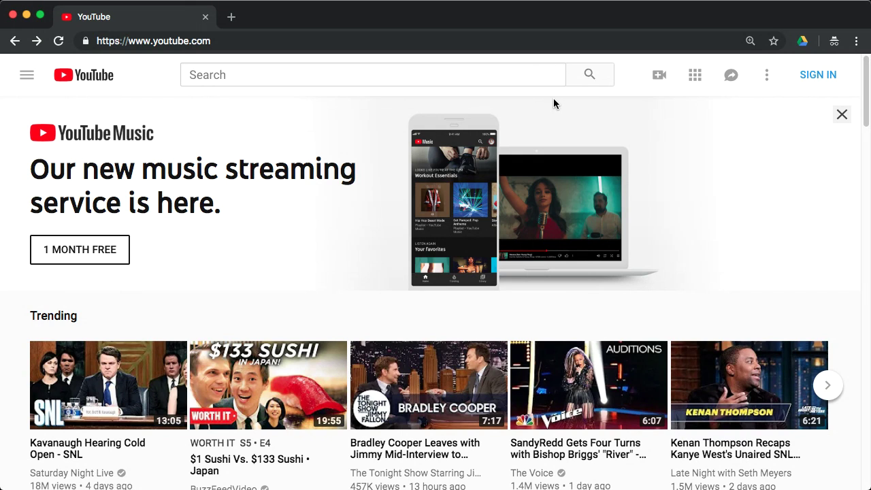
- Open the Google sign-in page from YouTube's SIGN IN button
{"action": "left_click", "coordinate": [220, 42]}
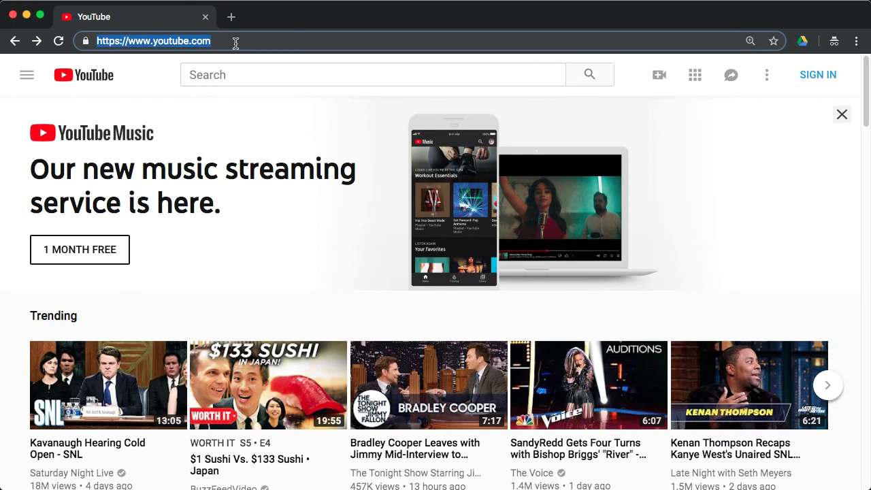
{"action": "left_click", "coordinate": [805, 111]}
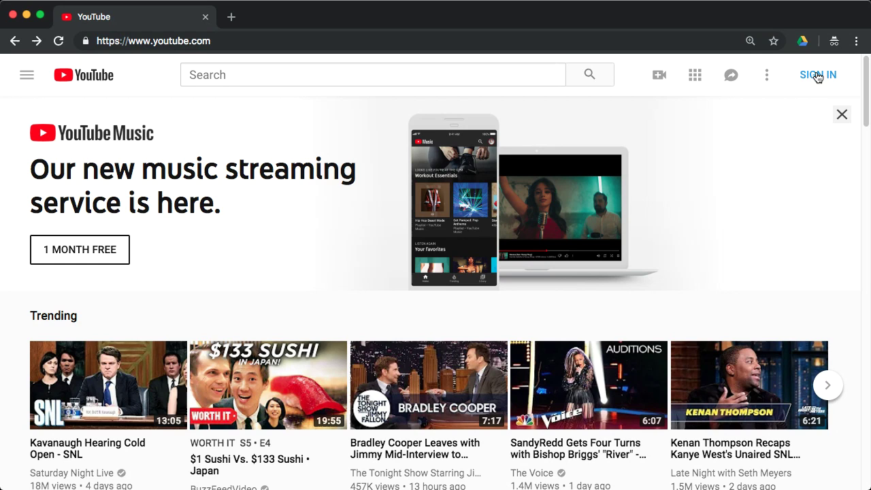
{"action": "left_click", "coordinate": [817, 76]}
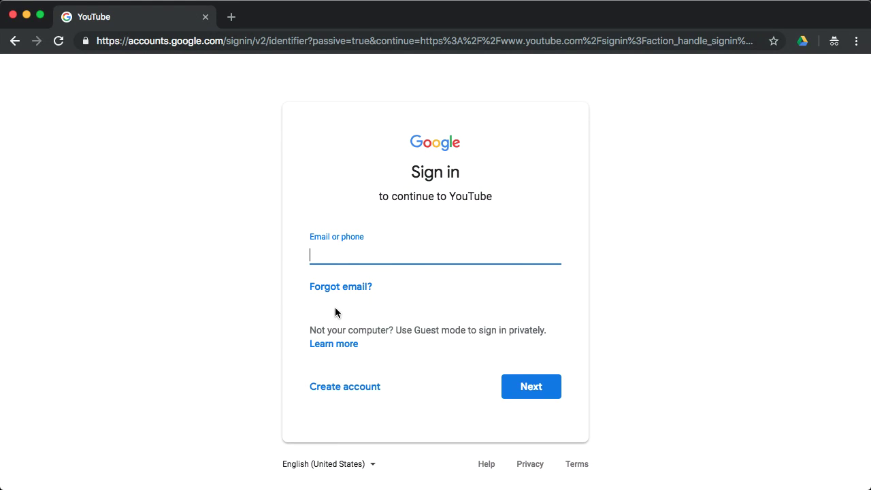
- Start a new Google account, entering the first name, last name and existing email address
{"action": "left_click", "coordinate": [341, 393]}
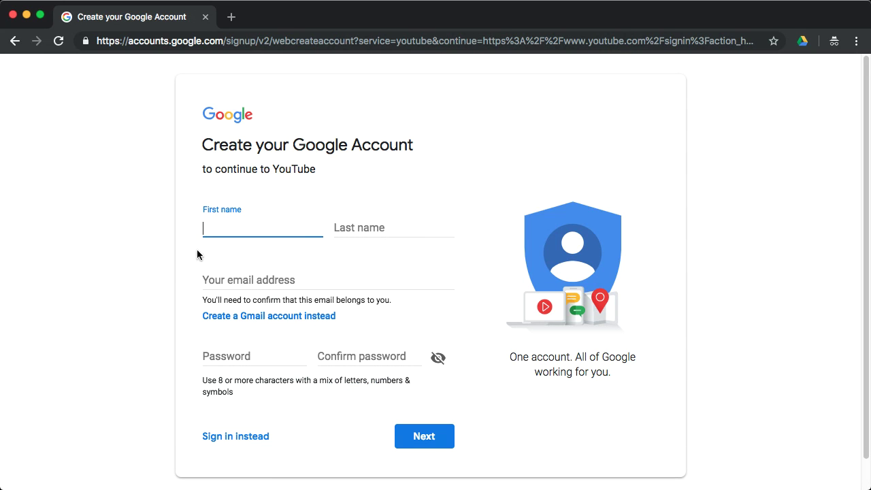
{"action": "key", "text": "Tab"}
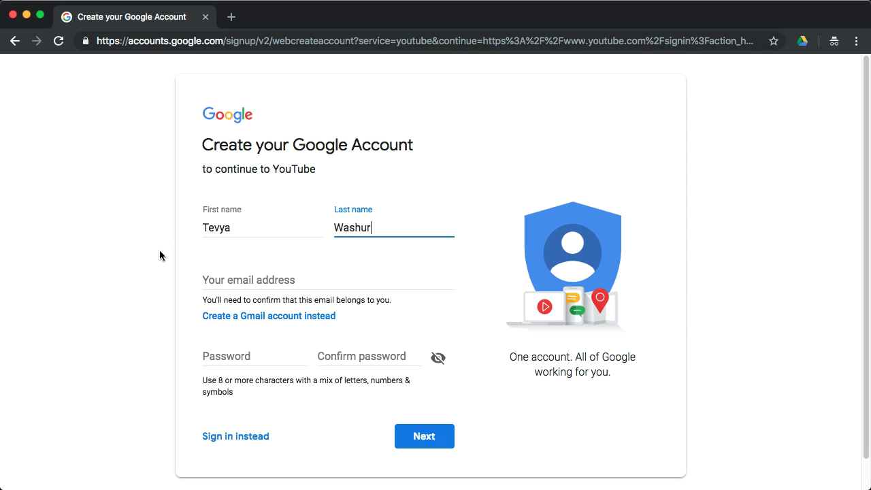
{"action": "key", "text": "Tab"}
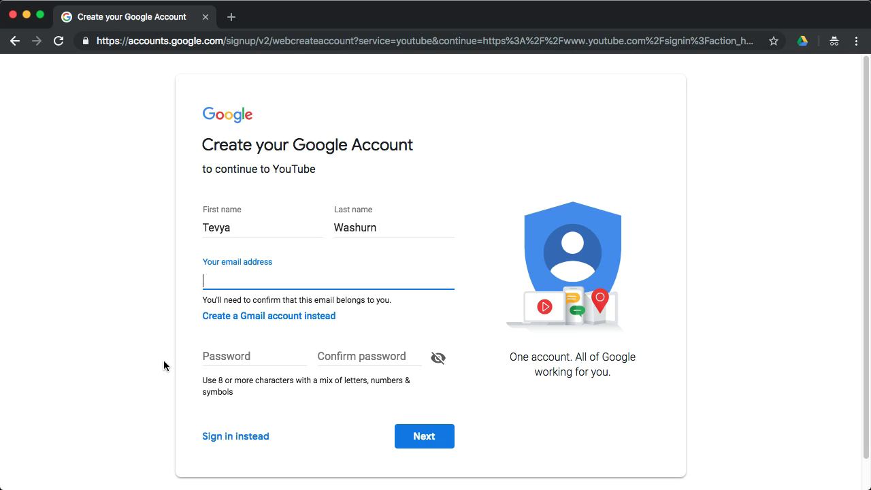
{"action": "type", "text": "b"}
{"action": "key", "text": "BackSpace"}
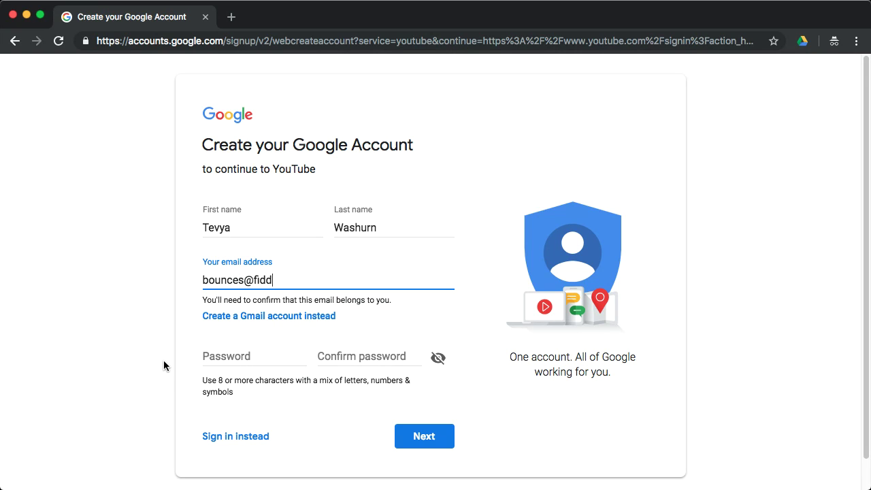
{"action": "key", "text": "Tab"}
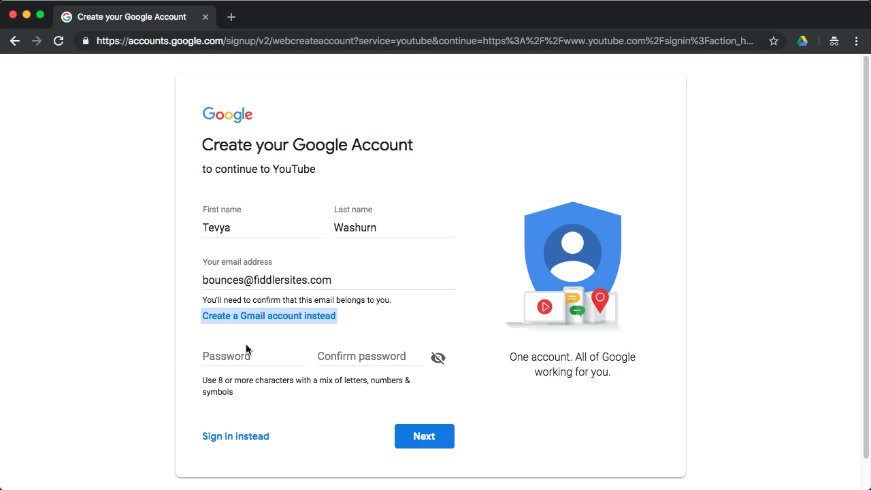
- Enter and confirm the account password, then submit the sign-up form
{"action": "left_click", "coordinate": [241, 354]}
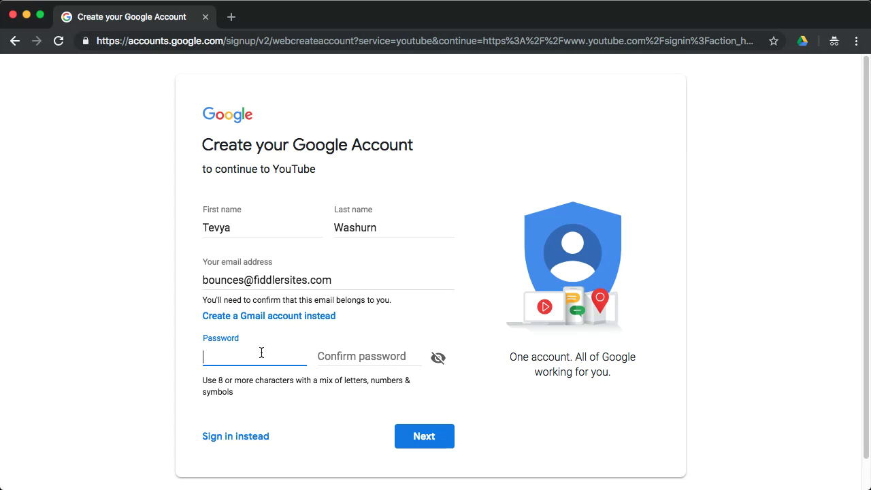
{"action": "type", "text": "••••••••"}
{"action": "key", "text": "Tab"}
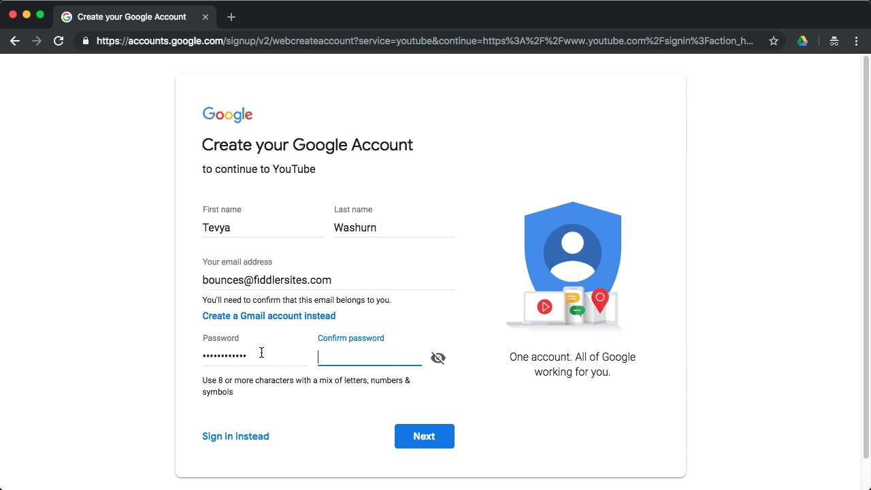
{"action": "type", "text": "•••••••••••••"}
{"action": "left_click", "coordinate": [418, 436]}
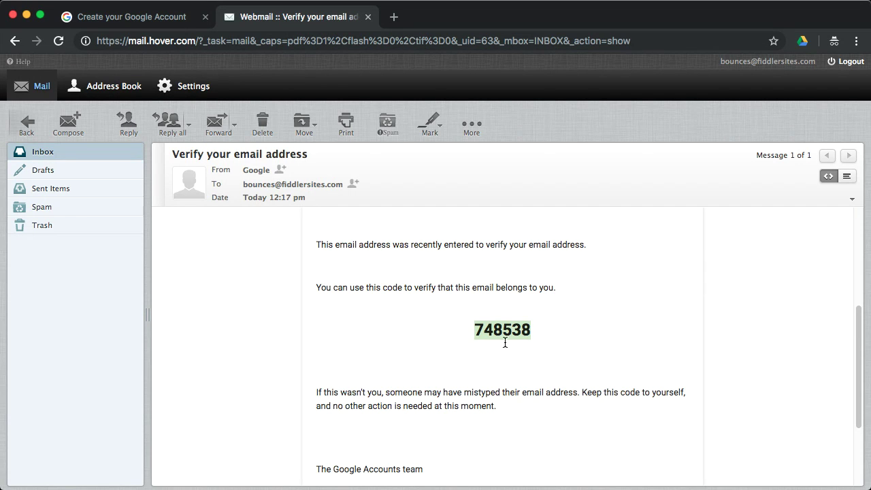
- Scroll Google's verification email in webmail until the six-digit code is visible
{"action": "scroll", "coordinate": [462, 247], "scroll_direction": "up", "scroll_amount": 5}
{"action": "scroll", "coordinate": [469, 272], "scroll_direction": "down", "scroll_amount": 1}
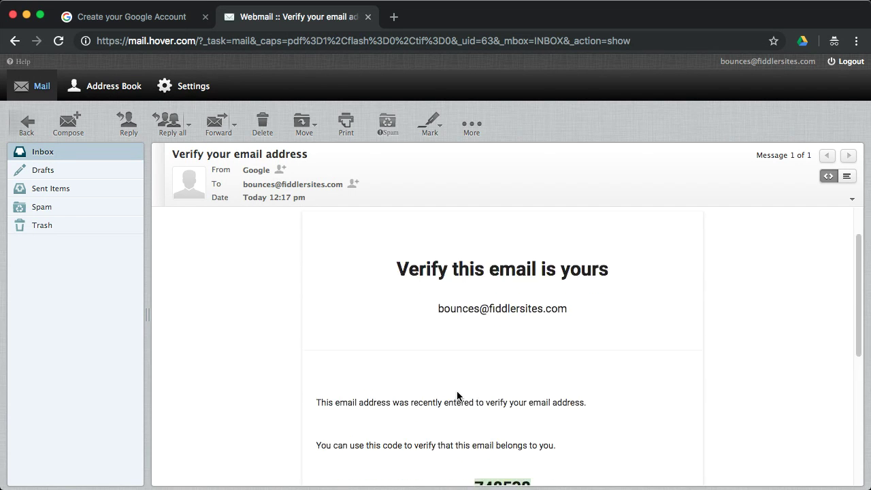
{"action": "scroll", "coordinate": [497, 326], "scroll_direction": "down", "scroll_amount": 3}
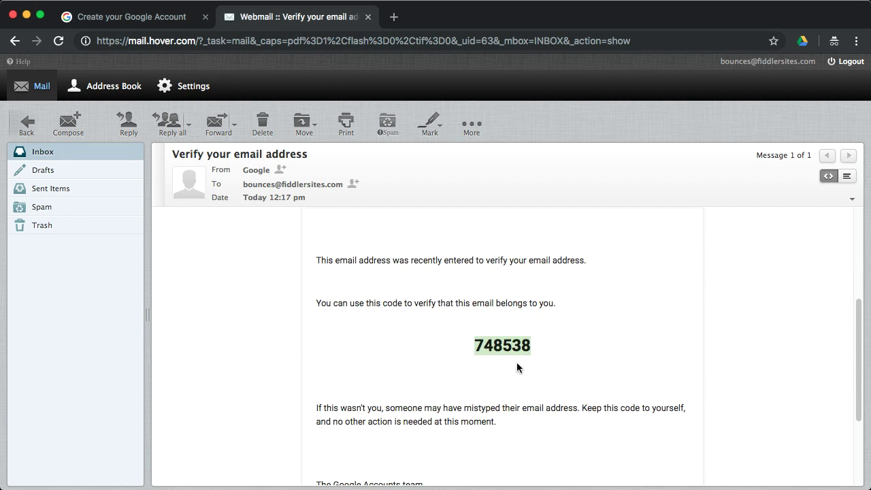
{"action": "left_click", "coordinate": [105, 17]}
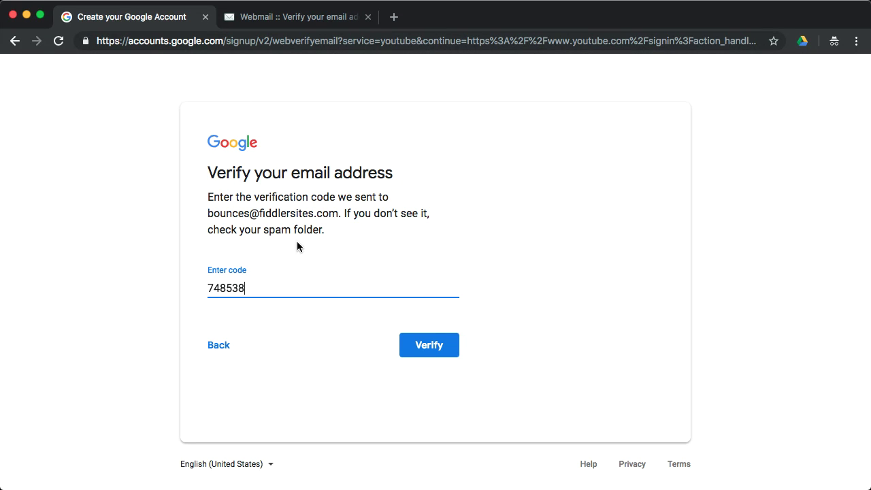
{"action": "left_click", "coordinate": [425, 346]}
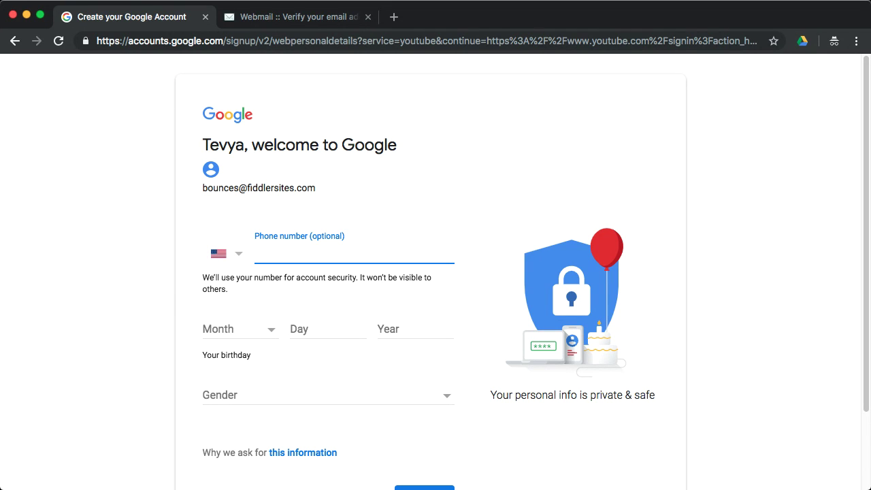
{"action": "key", "text": "super+Tab"}
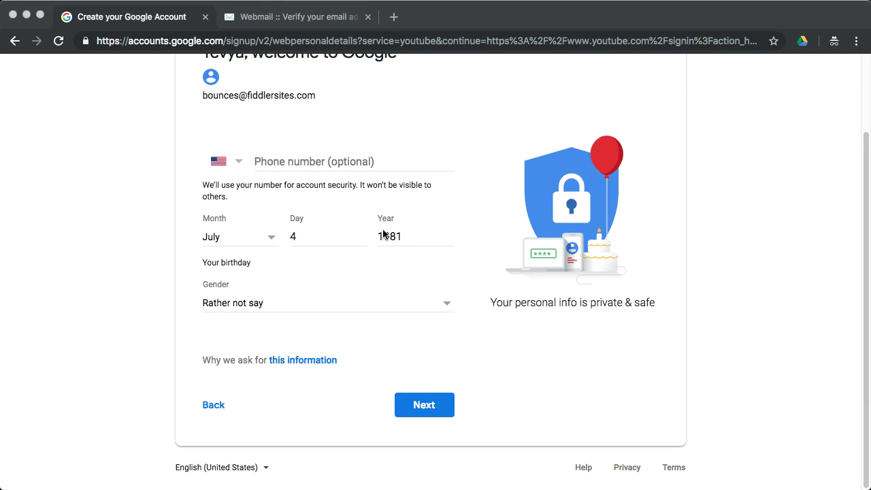
{"action": "left_click", "coordinate": [455, 207]}
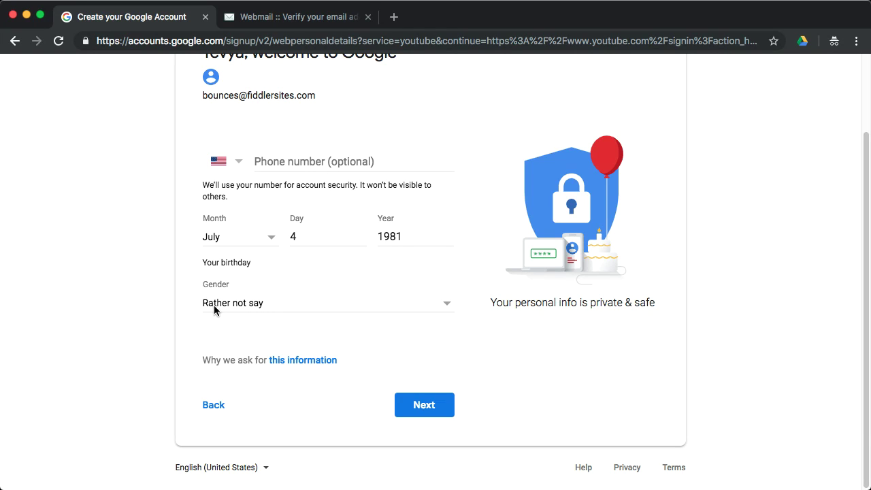
- Submit the personal details, review the Privacy and Terms with MORE OPTIONS, and agree
{"action": "left_click", "coordinate": [411, 405]}
{"action": "scroll", "coordinate": [377, 313], "scroll_direction": "down", "scroll_amount": 3}
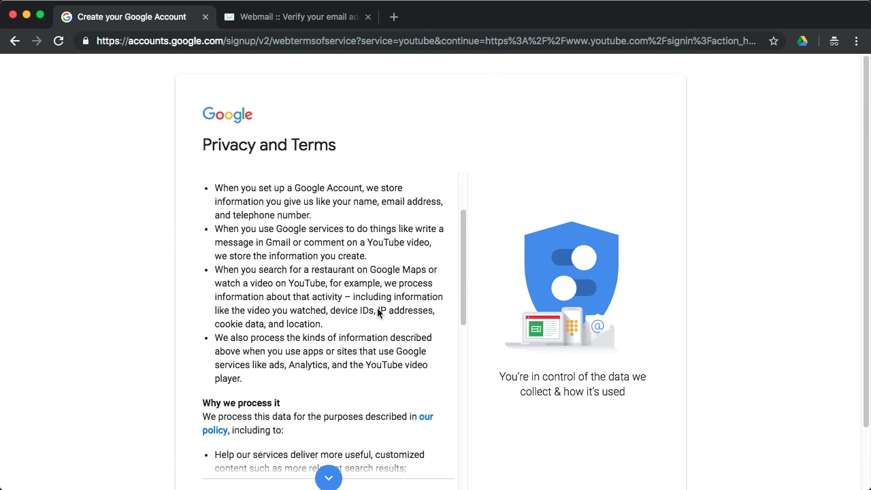
{"action": "scroll", "coordinate": [377, 313], "scroll_direction": "down", "scroll_amount": 5}
{"action": "scroll", "coordinate": [377, 312], "scroll_direction": "down", "scroll_amount": 5}
{"action": "scroll", "coordinate": [377, 312], "scroll_direction": "down", "scroll_amount": 3}
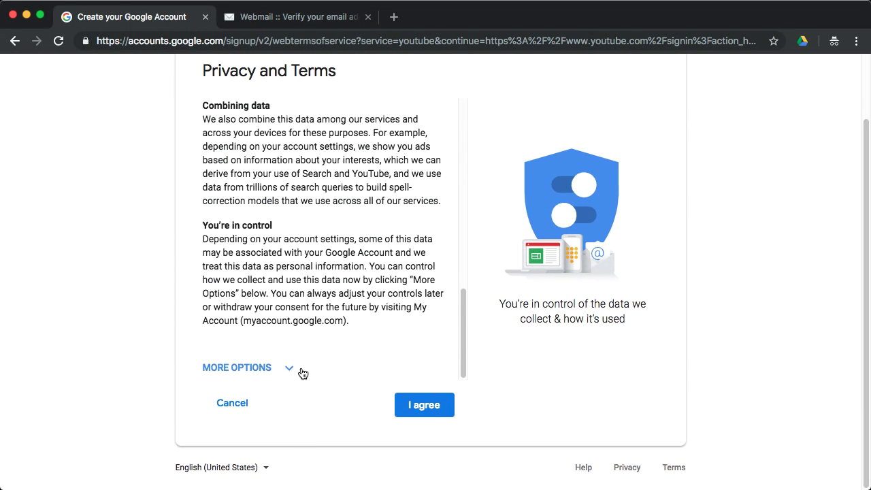
{"action": "left_click", "coordinate": [287, 368]}
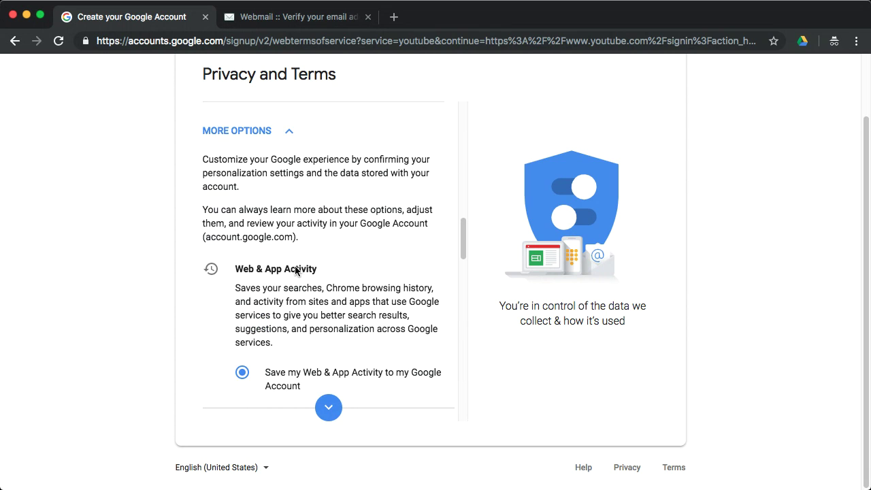
{"action": "left_click", "coordinate": [290, 135]}
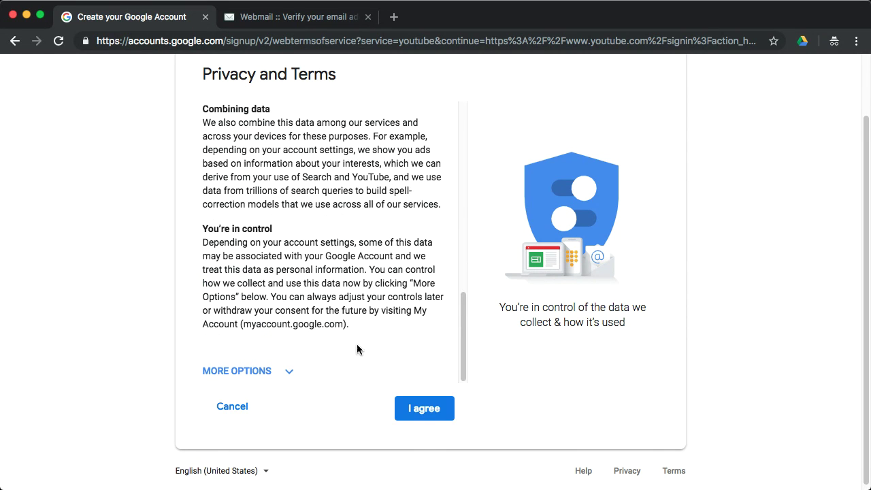
{"action": "left_click", "coordinate": [422, 410]}
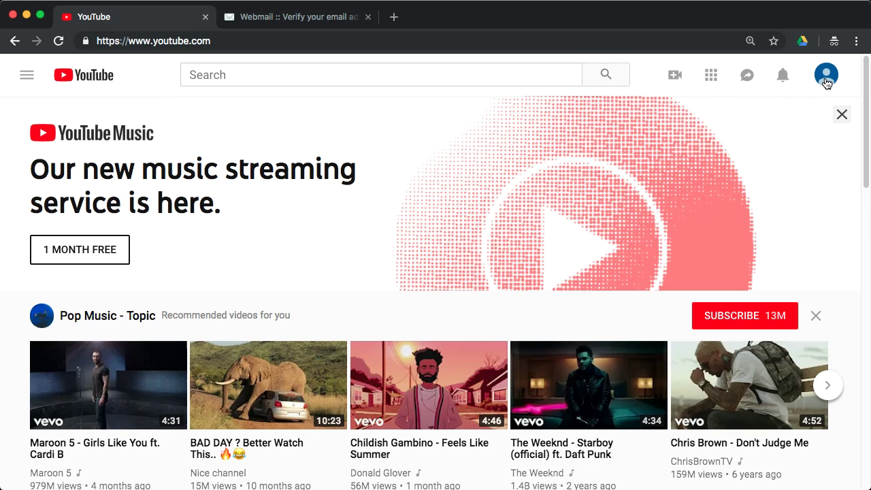
- Choose Upload video from the camera icon's create menu, after glancing at the account menu
{"action": "left_click", "coordinate": [826, 82]}
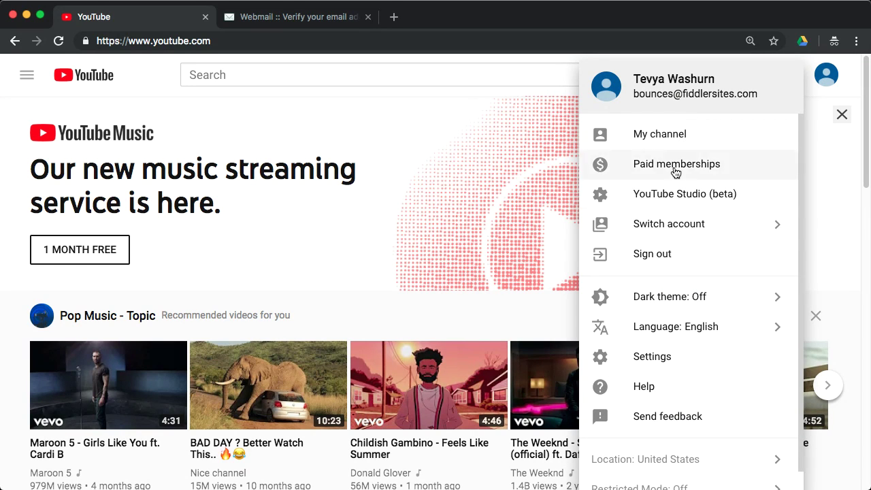
{"action": "left_click", "coordinate": [849, 84]}
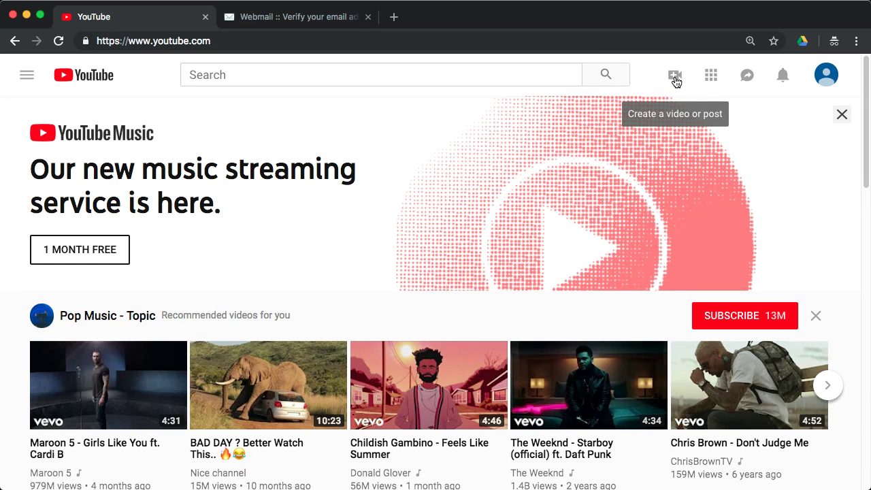
{"action": "left_click", "coordinate": [676, 82]}
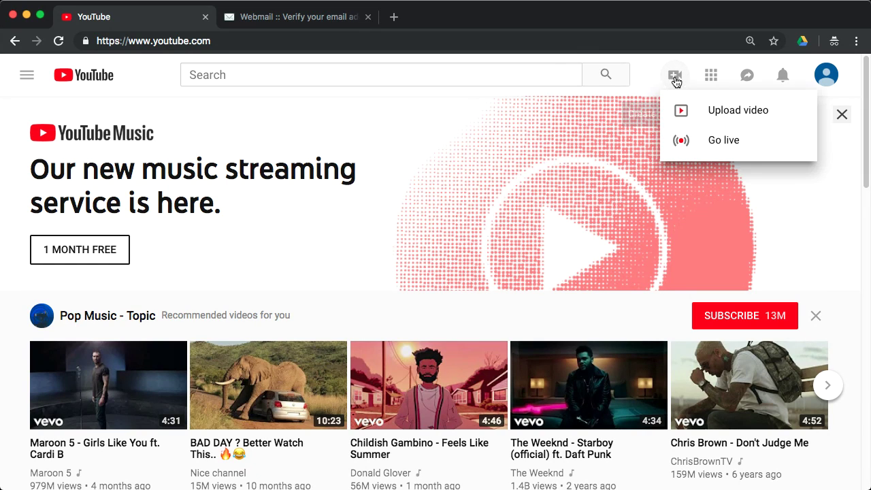
{"action": "left_click", "coordinate": [727, 114]}
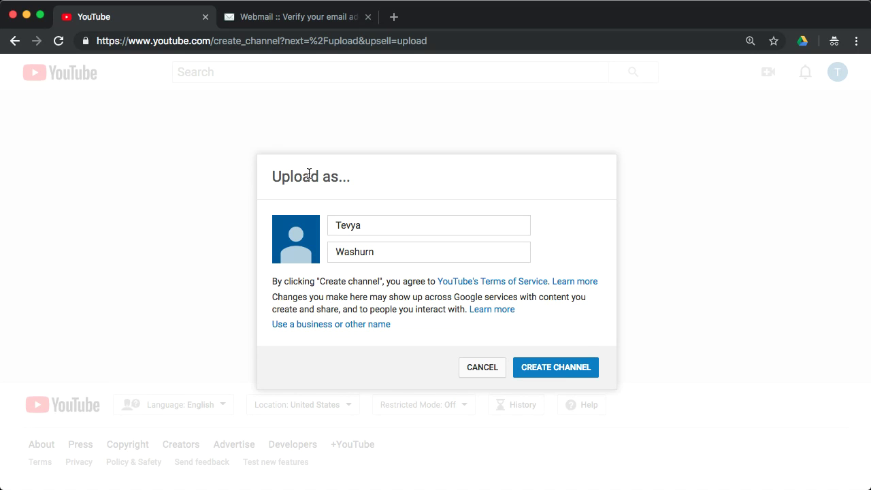
- Replace the prefilled channel name with 'Starfish Reviews'
{"action": "double_click", "coordinate": [389, 251]}
{"action": "key", "text": "BackSpace"}
{"action": "left_click", "coordinate": [394, 233]}
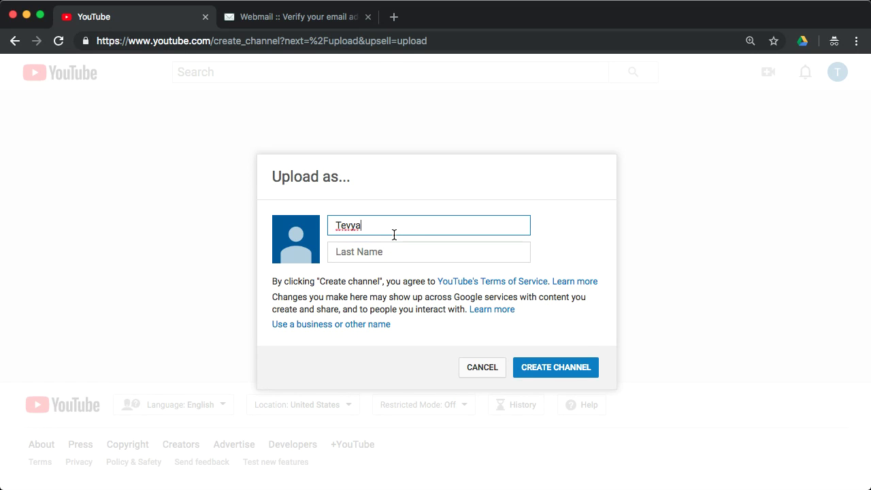
{"action": "double_click", "coordinate": [393, 234]}
{"action": "type", "text": "Star"}
{"action": "type", "text": "fish"}
{"action": "key", "text": "Tab"}
{"action": "type", "text": "RE"}
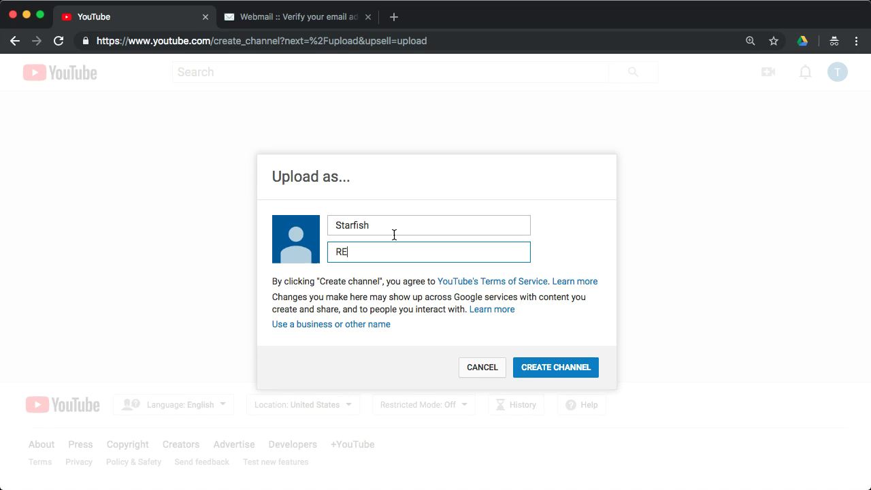
{"action": "type", "text": "vie"}
{"action": "key", "text": "BackSpace"}
{"action": "key", "text": "BackSpace"}
{"action": "key", "text": "BackSpace"}
{"action": "key", "text": "BackSpace"}
{"action": "type", "text": "ew"}
{"action": "key", "text": "BackSpace"}
{"action": "key", "text": "BackSpace"}
{"action": "key", "text": "BackSpace"}
{"action": "type", "text": "eviews"}
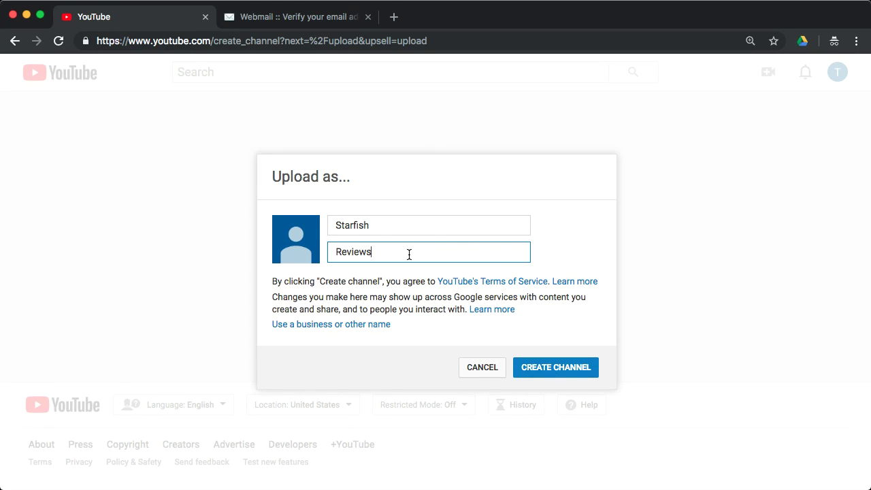
- Change the channel name to 'Testing Account' and create the channel
{"action": "left_click", "coordinate": [390, 230]}
{"action": "double_click", "coordinate": [395, 230]}
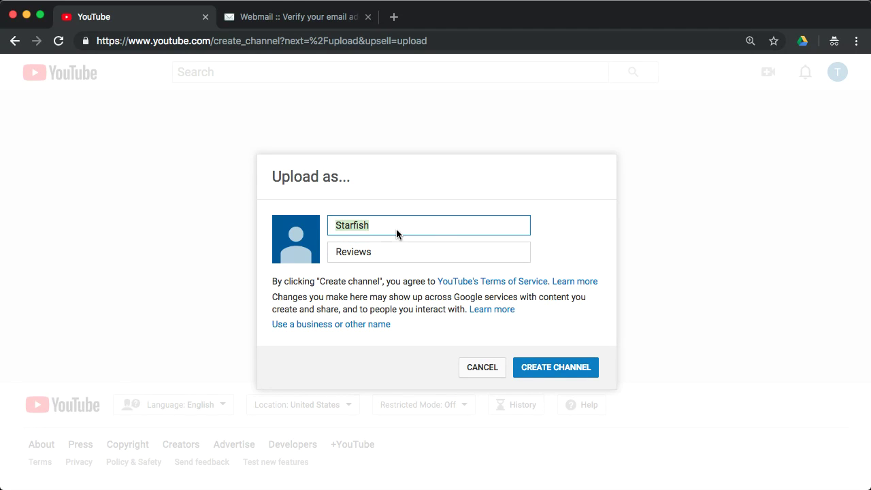
{"action": "type", "text": "Testing"}
{"action": "key", "text": "Tab"}
{"action": "type", "text": "Account"}
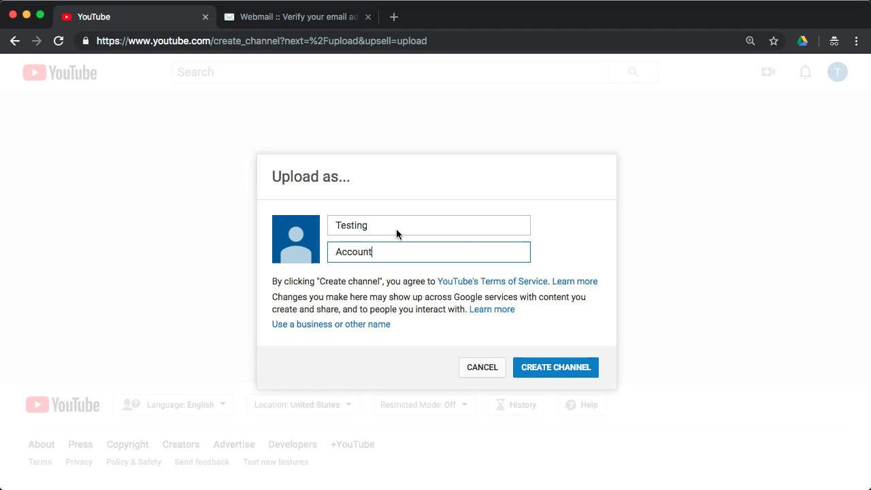
{"action": "left_click", "coordinate": [560, 369]}
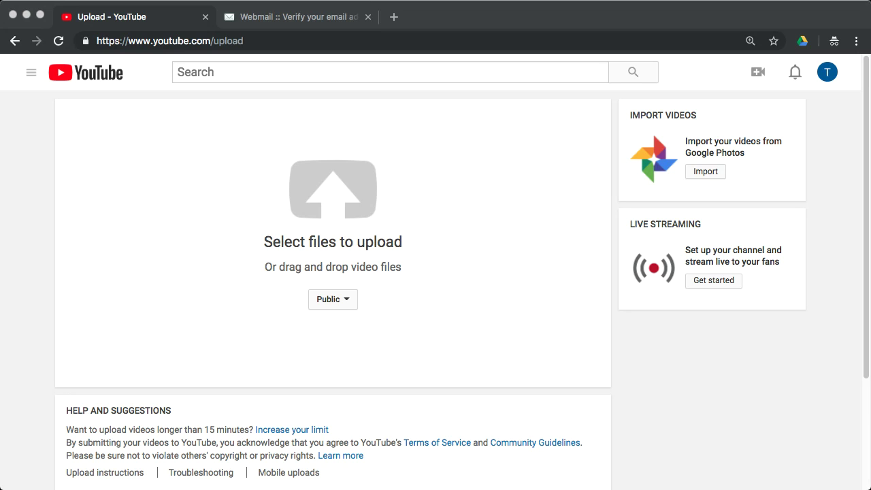
- Drag the sledding video file from the desktop onto the upload area to start uploading
{"action": "left_click", "coordinate": [490, 24]}
{"action": "left_click_drag", "start_coordinate": [444, 351], "coordinate": [287, 222]}
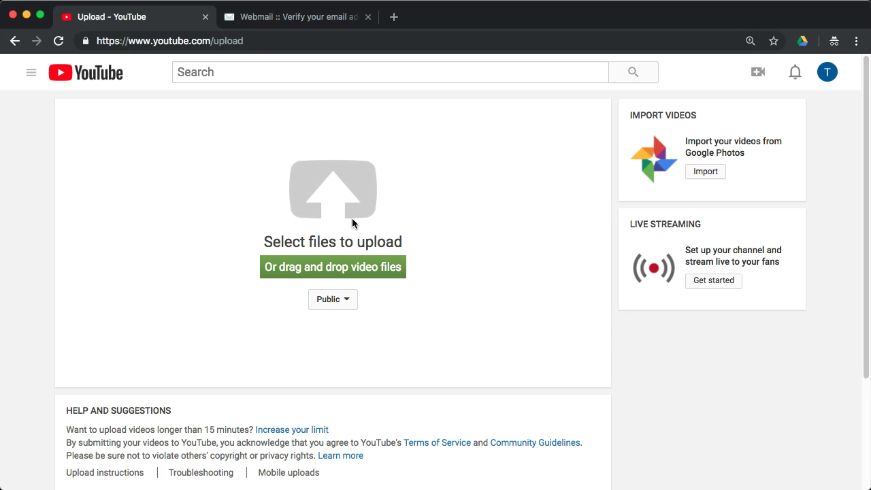
{"action": "mouse_move", "coordinate": [351, 221]}
{"action": "left_mouse_down"}
{"action": "mouse_move", "coordinate": [500, 123]}
{"action": "mouse_move", "coordinate": [361, 197]}
{"action": "left_mouse_up"}
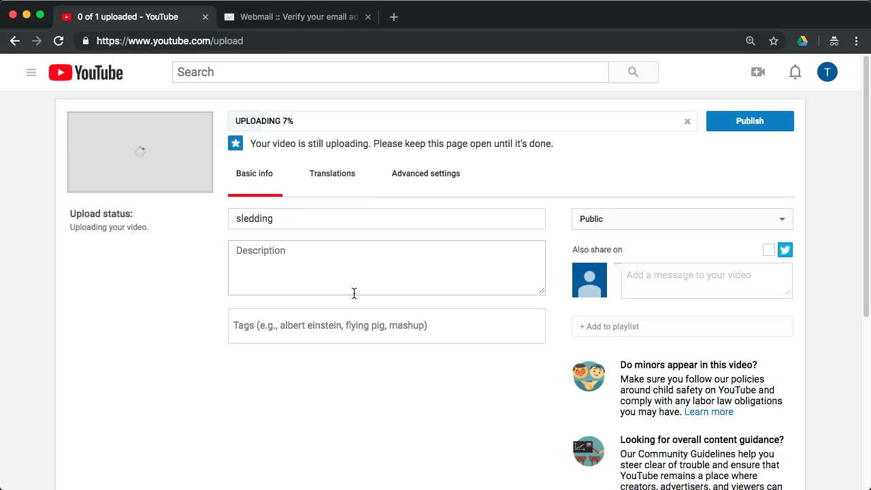
- Change the video title from 'sledding' to 'Having Fun Sledding'
{"action": "double_click", "coordinate": [315, 219]}
{"action": "key", "text": "BackSpace"}
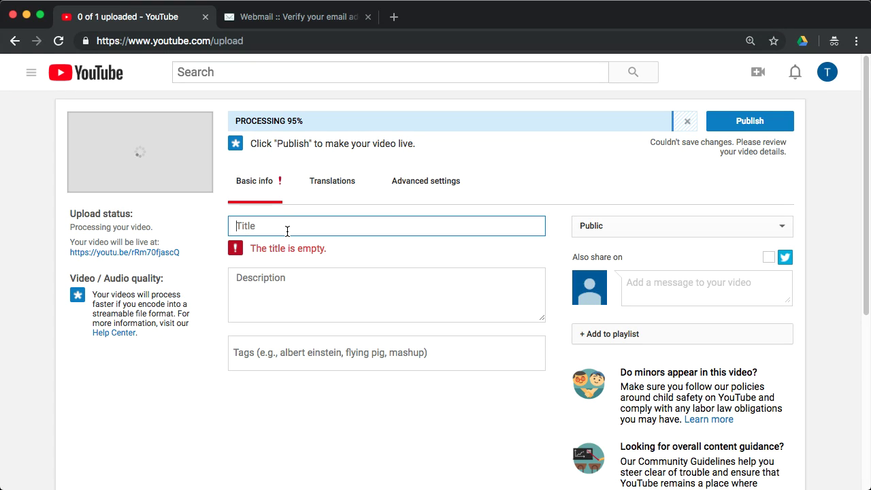
{"action": "type", "text": "Ha"}
{"action": "type", "text": "ving Fun-Sled"}
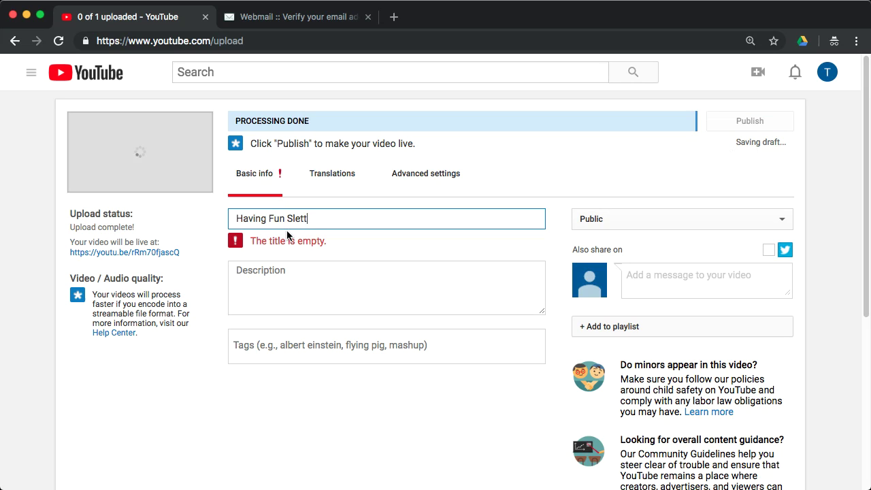
{"action": "type", "text": "ding"}
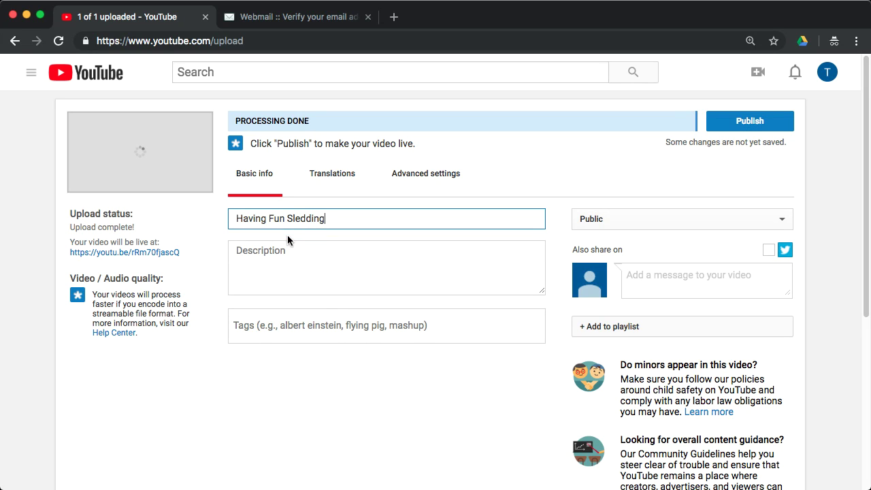
{"action": "left_click", "coordinate": [310, 265]}
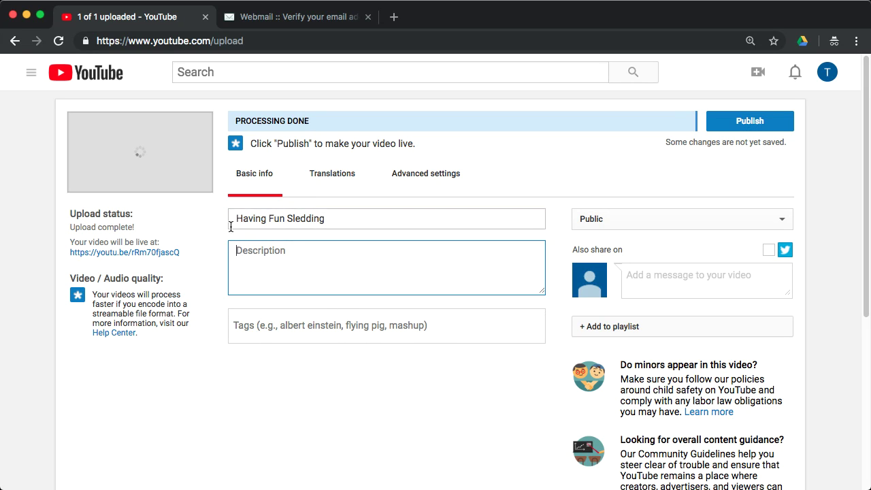
{"action": "left_click_drag", "start_coordinate": [234, 219], "coordinate": [362, 220]}
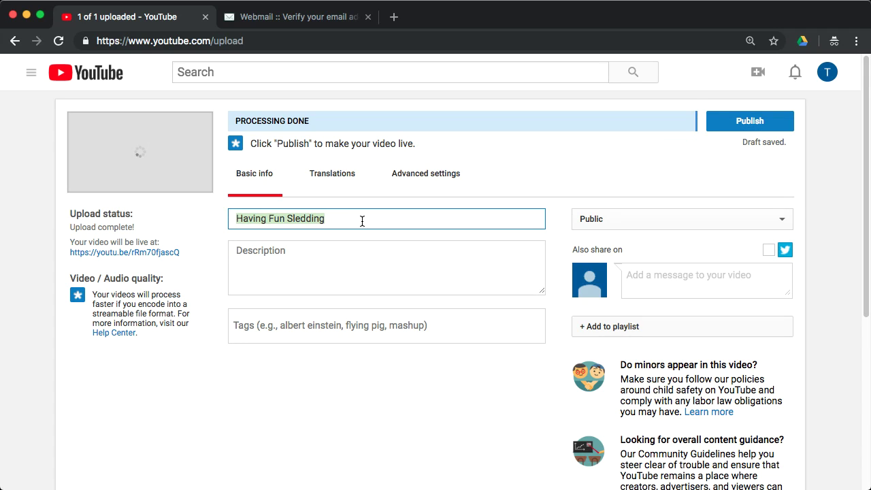
{"action": "left_click", "coordinate": [362, 220]}
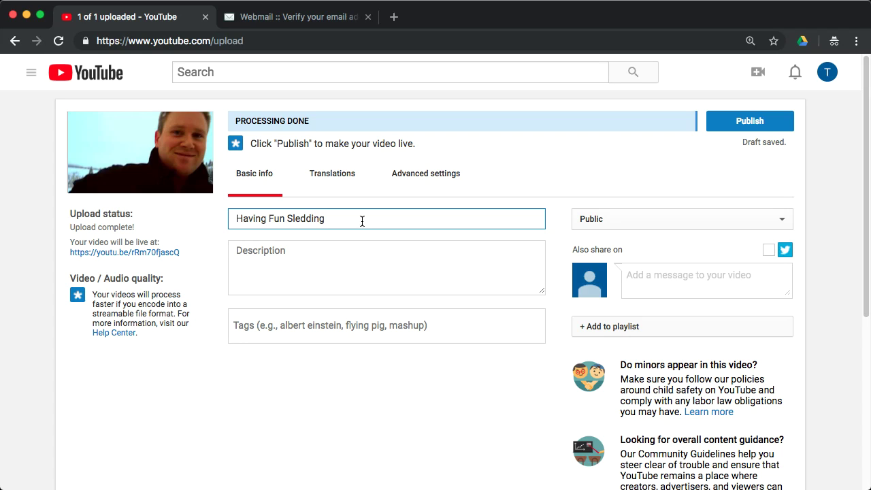
{"action": "left_click", "coordinate": [259, 260]}
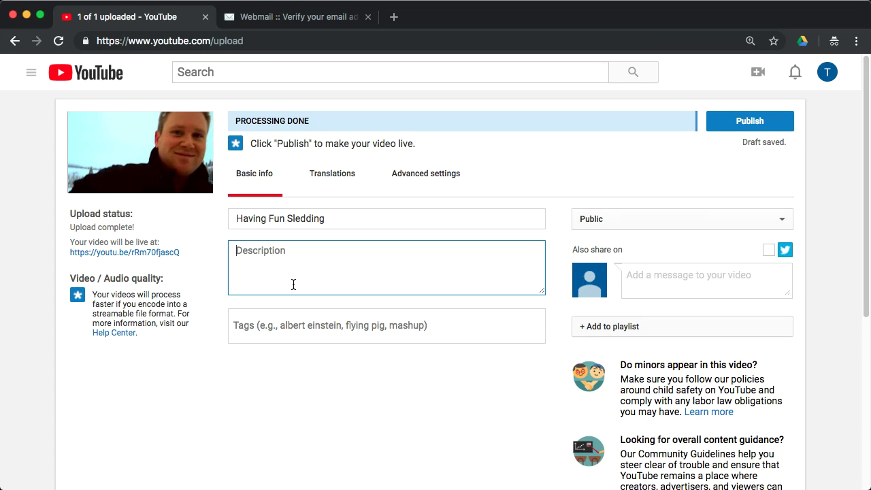
{"action": "left_click", "coordinate": [259, 319]}
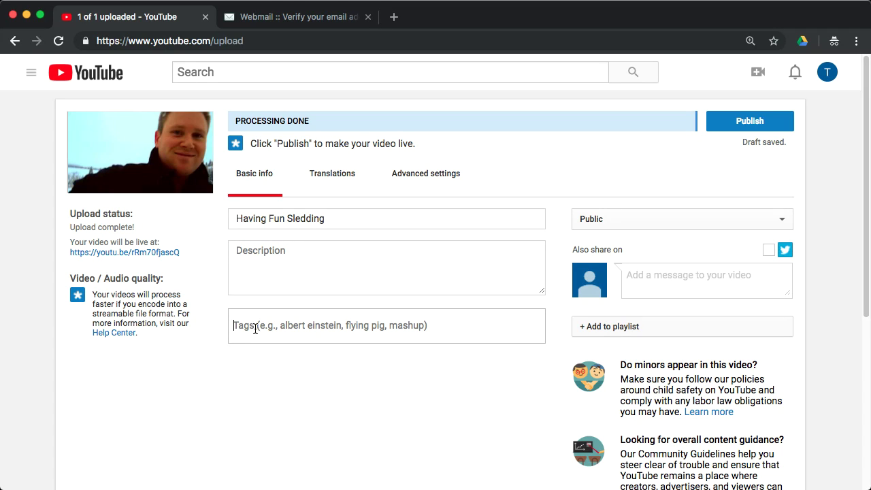
{"action": "type", "text": "s"}
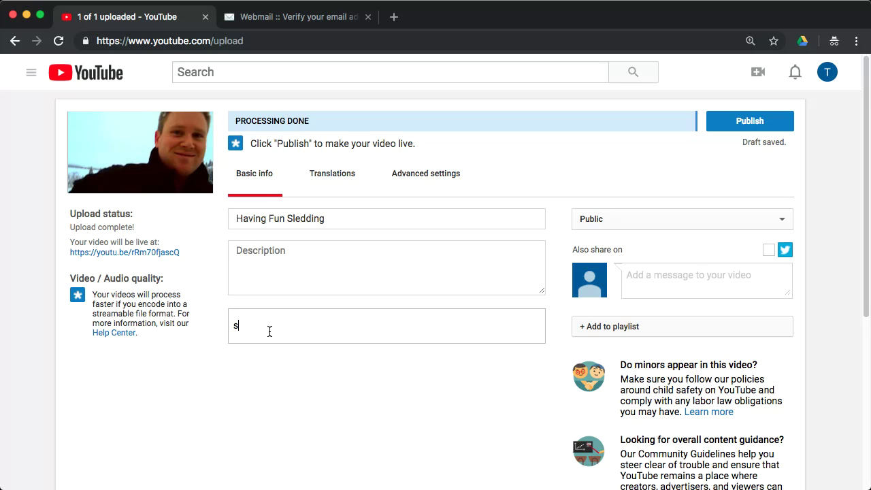
{"action": "type", "text": "ledding"}
{"action": "key", "text": "Return"}
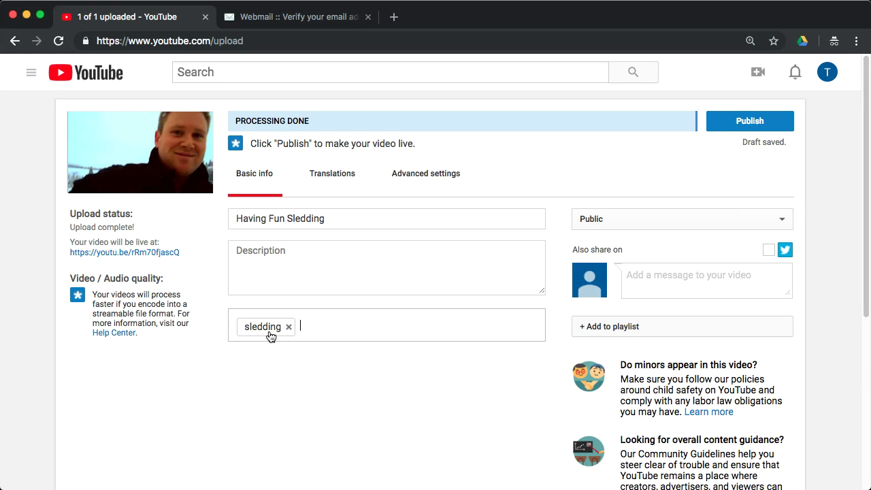
{"action": "type", "text": "winter"}
{"action": "key", "text": "Return"}
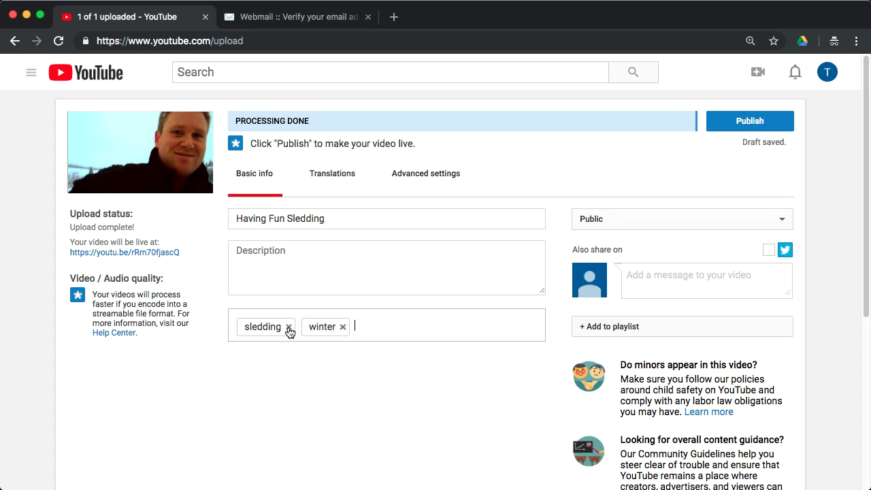
{"action": "left_click", "coordinate": [289, 328]}
{"action": "left_click", "coordinate": [277, 328]}
{"action": "left_click", "coordinate": [304, 229]}
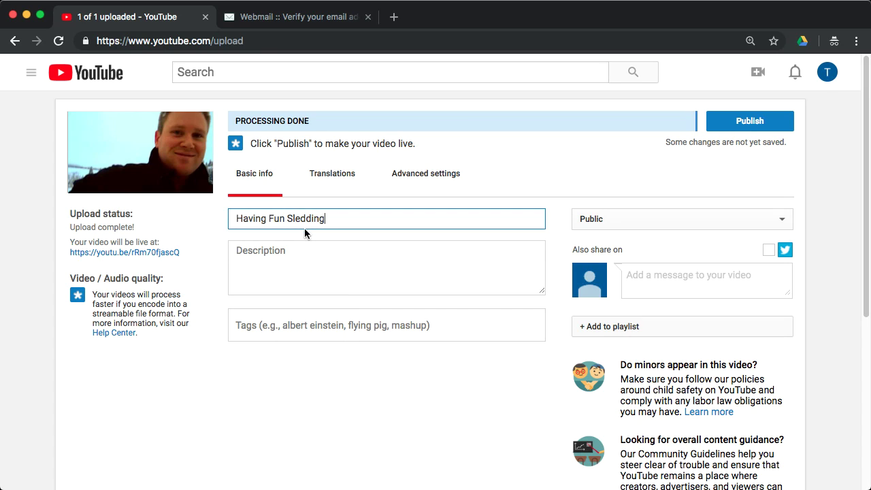
{"action": "left_click", "coordinate": [276, 253]}
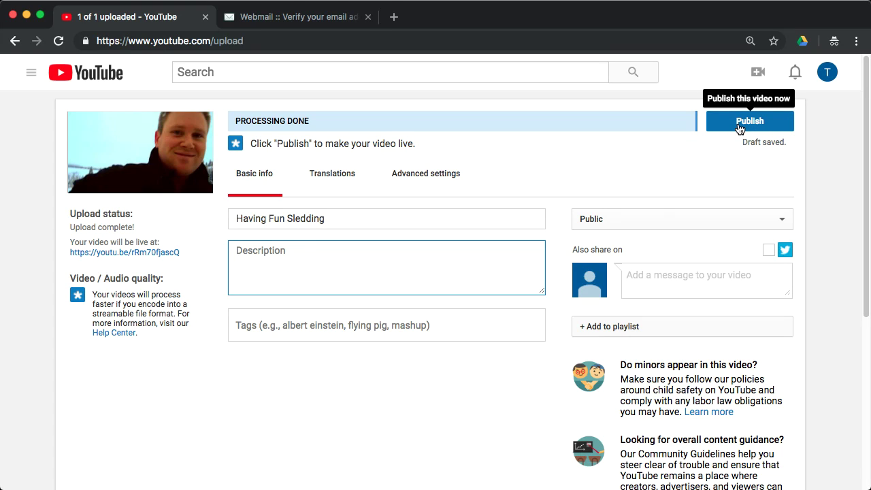
{"action": "left_click", "coordinate": [663, 224]}
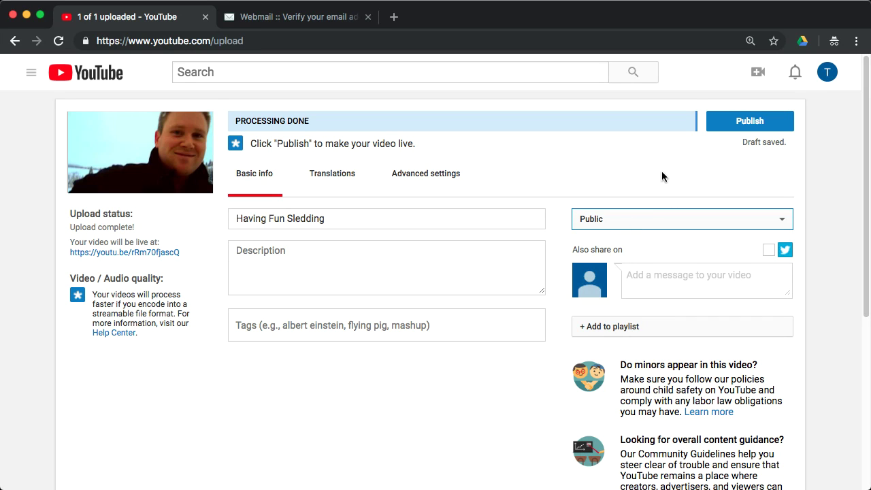
{"action": "left_click", "coordinate": [688, 167]}
{"action": "scroll", "coordinate": [457, 360], "scroll_direction": "down", "scroll_amount": 2}
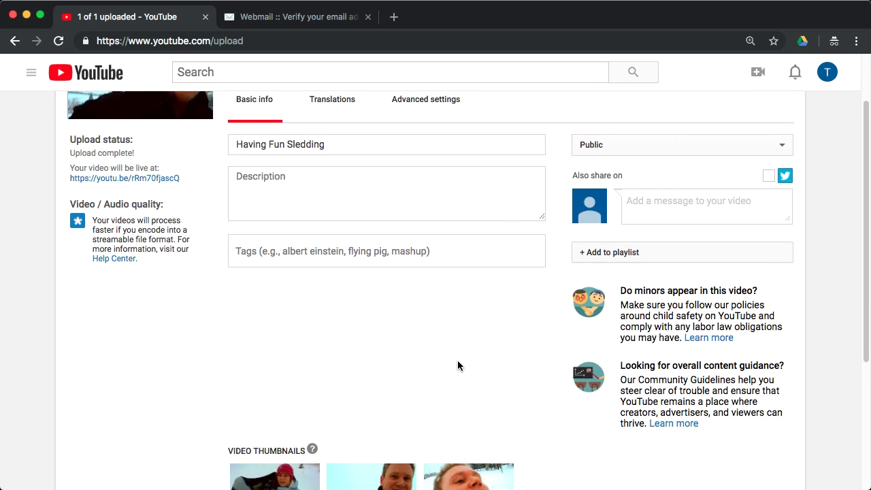
{"action": "scroll", "coordinate": [446, 348], "scroll_direction": "up", "scroll_amount": 2}
{"action": "left_click", "coordinate": [344, 173]}
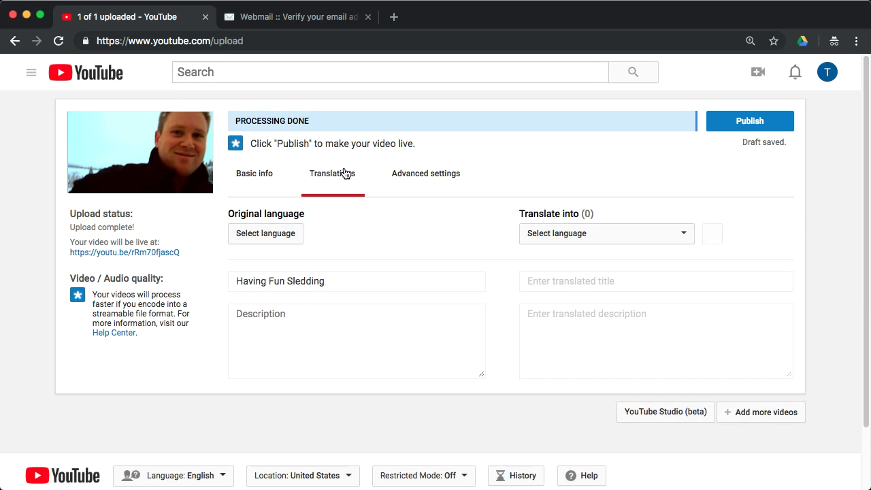
{"action": "left_click", "coordinate": [427, 175]}
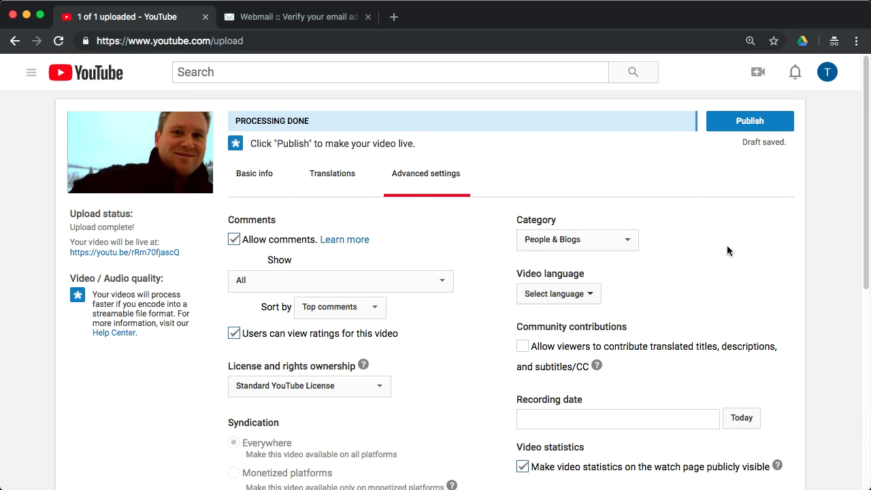
{"action": "scroll", "coordinate": [417, 367], "scroll_direction": "down", "scroll_amount": 3}
{"action": "scroll", "coordinate": [417, 370], "scroll_direction": "up", "scroll_amount": 3}
{"action": "left_click", "coordinate": [254, 181]}
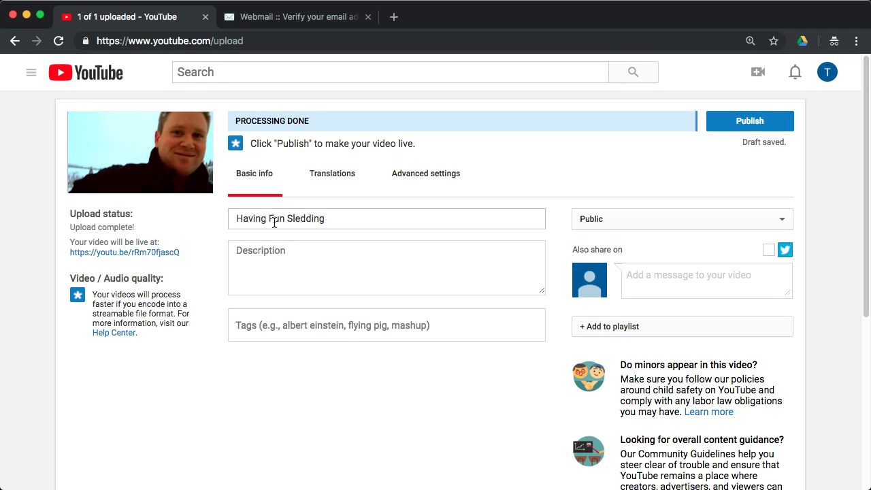
{"action": "triple_click", "coordinate": [108, 253]}
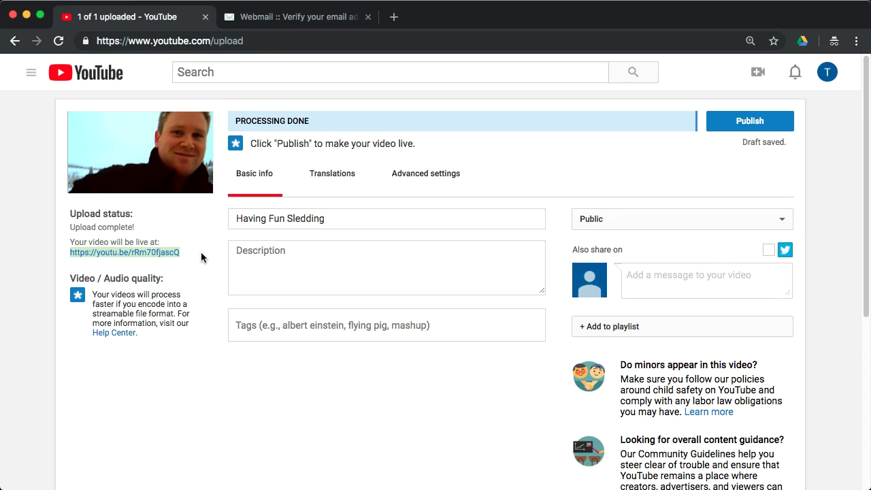
- Publish the video, select its share link, and check the Embed code before returning to Share
{"action": "left_click", "coordinate": [748, 123]}
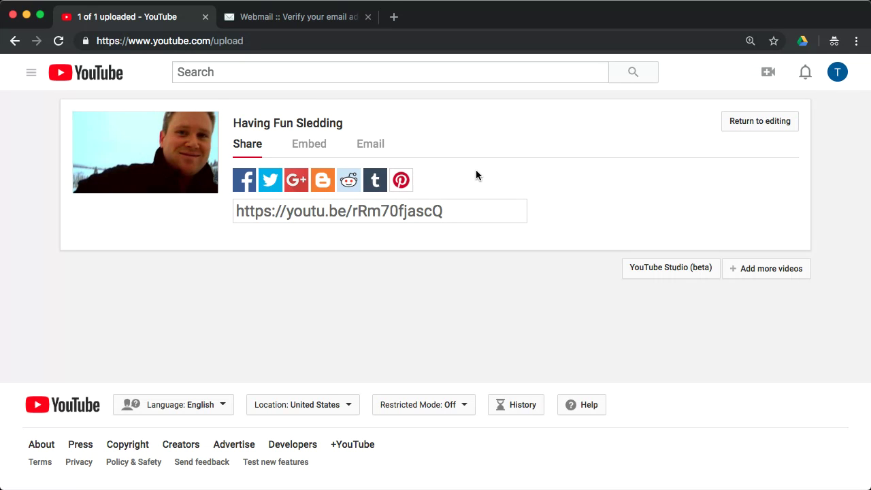
{"action": "left_click", "coordinate": [355, 212]}
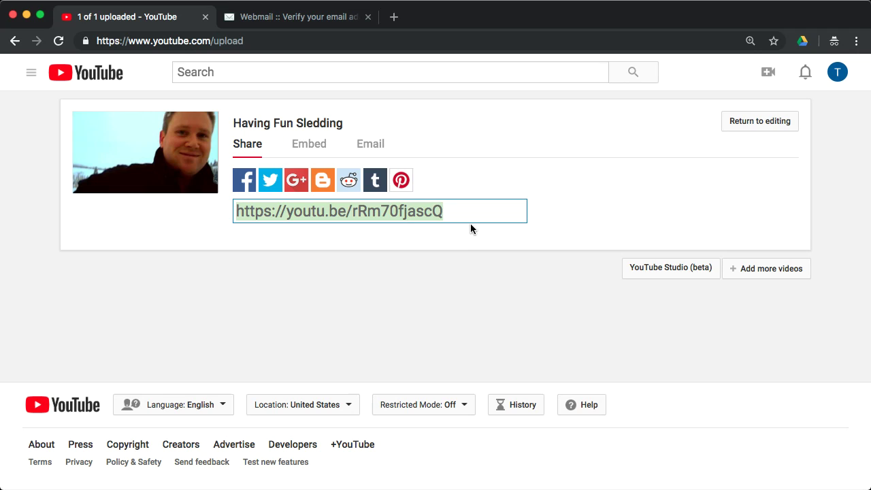
{"action": "left_click", "coordinate": [304, 149]}
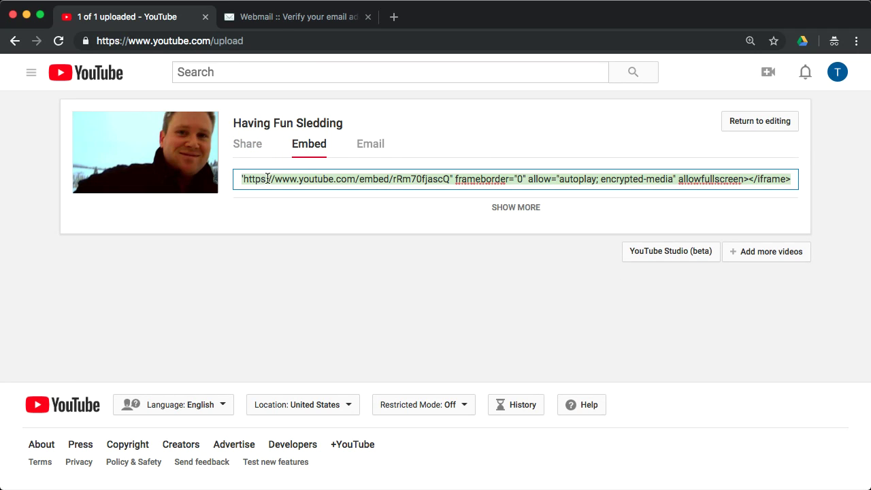
{"action": "left_click", "coordinate": [250, 146]}
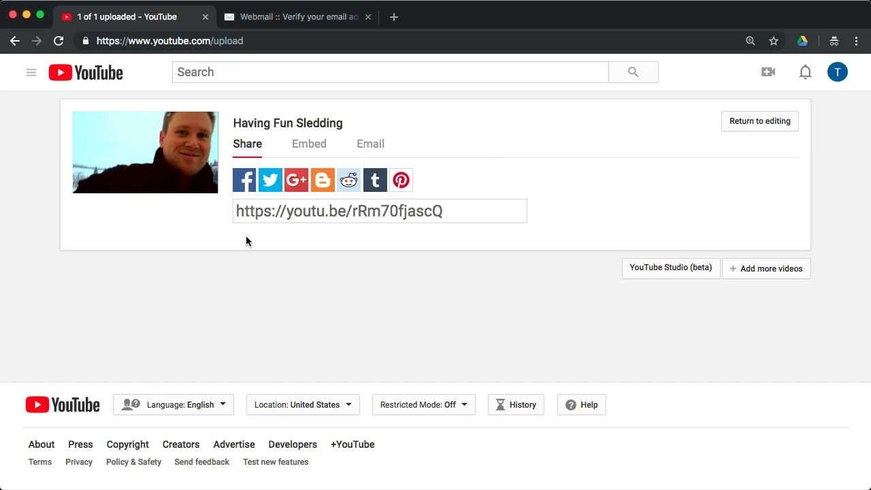
- Open the 'Having Fun Sledding' youtu.be link in a new tab, play it, and pause at 0:14
{"action": "left_click", "coordinate": [457, 215]}
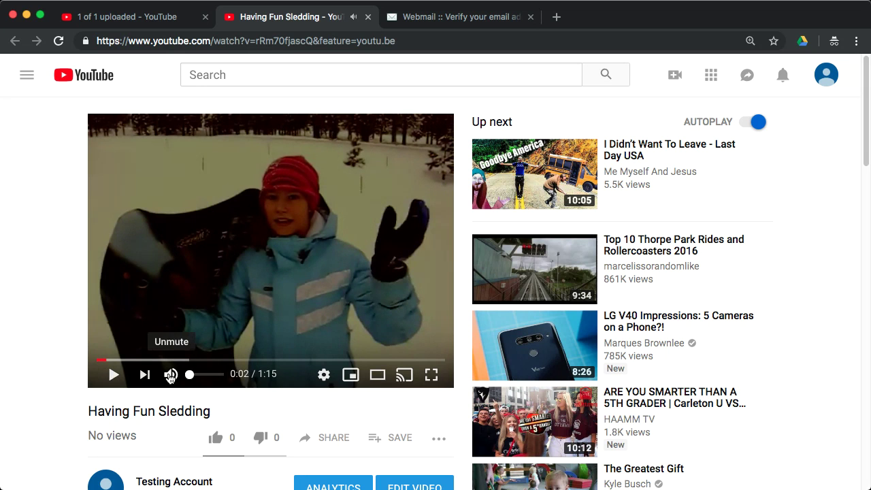
{"action": "left_click", "coordinate": [114, 374]}
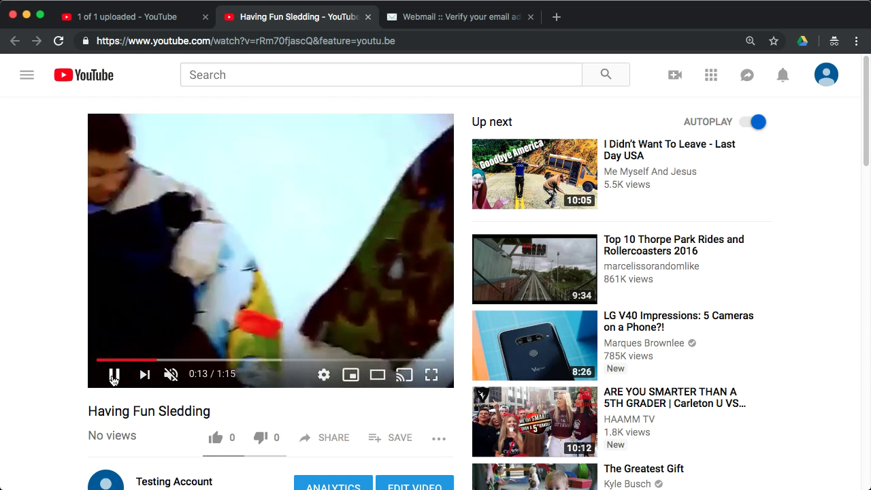
{"action": "left_click", "coordinate": [113, 375]}
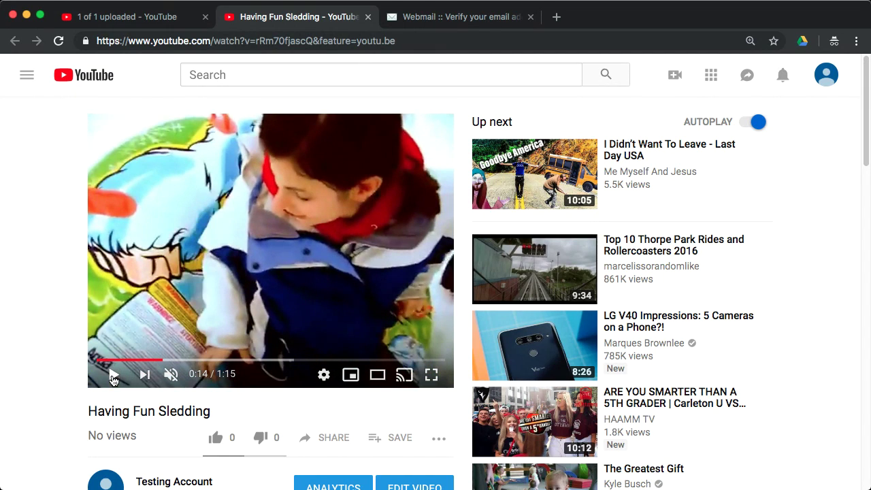